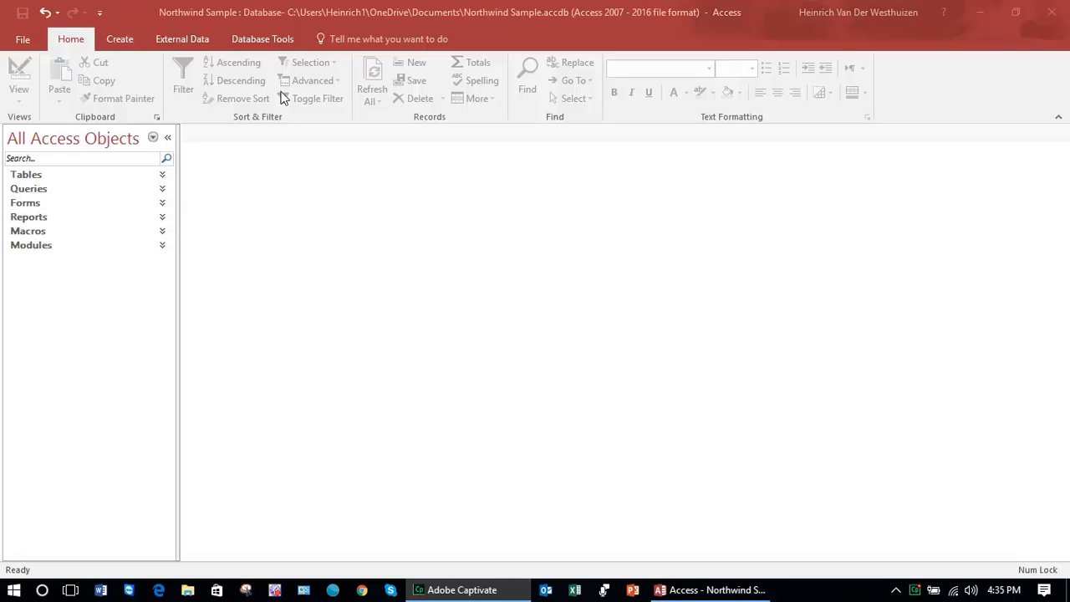
# Create a blank form and display the list of existing fields beside it
pyautogui.click(124, 36)
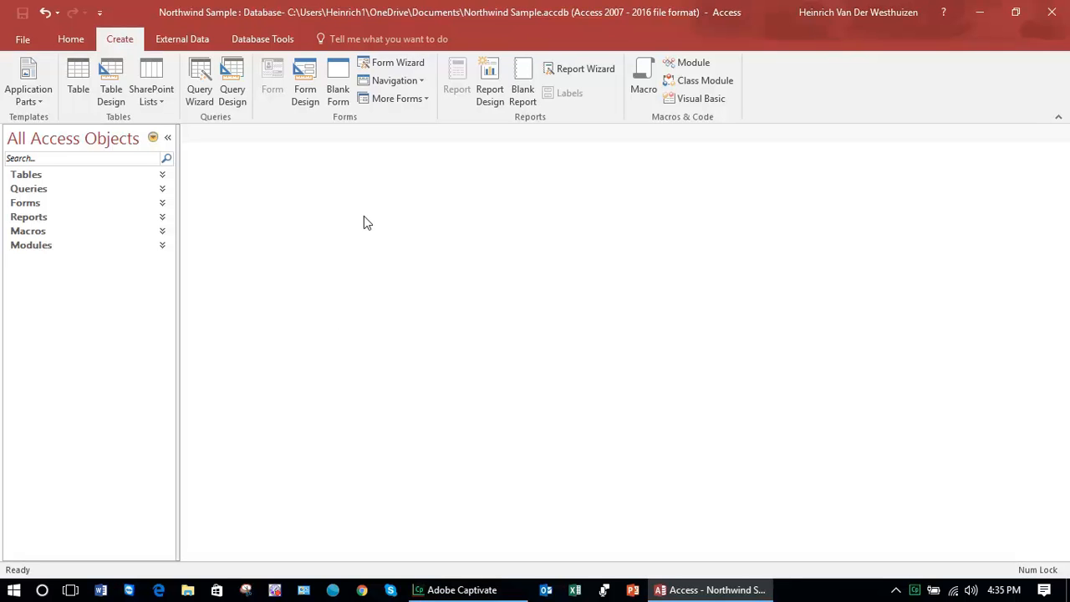
pyautogui.click(339, 81)
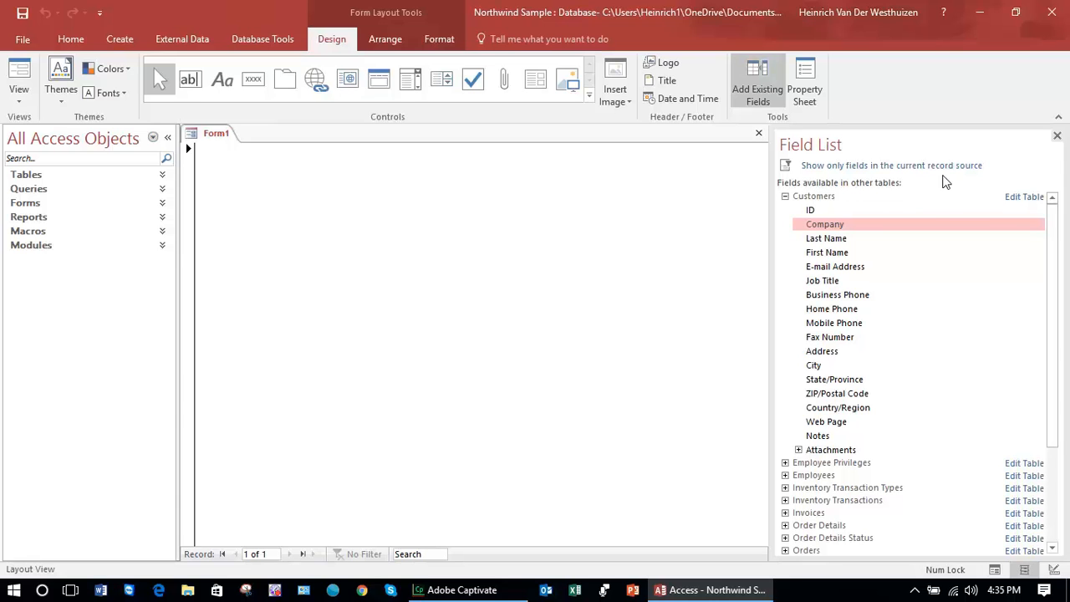
pyautogui.click(1058, 138)
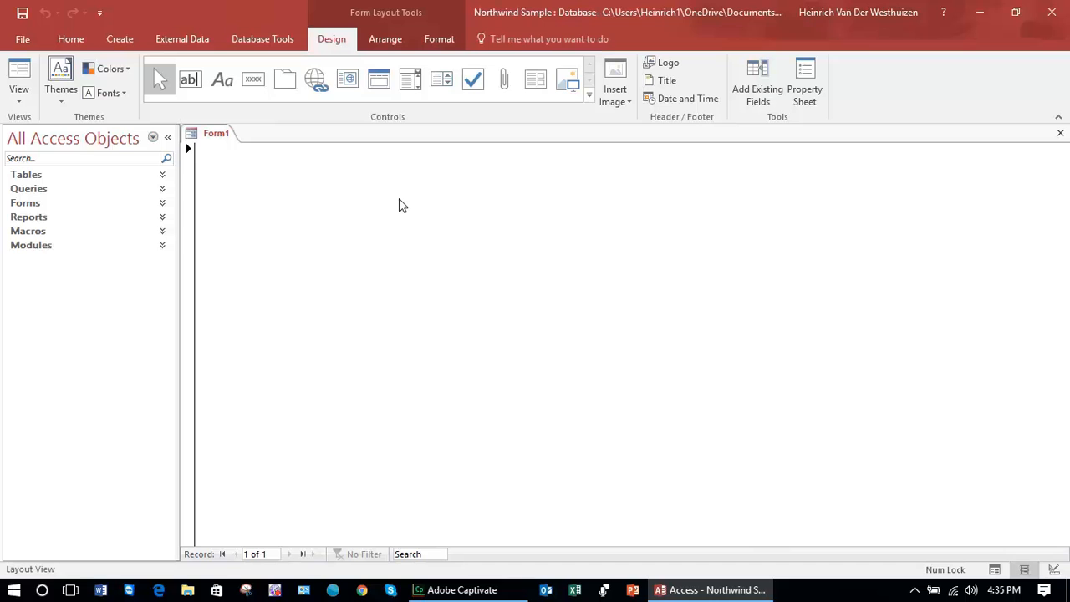
pyautogui.click(758, 81)
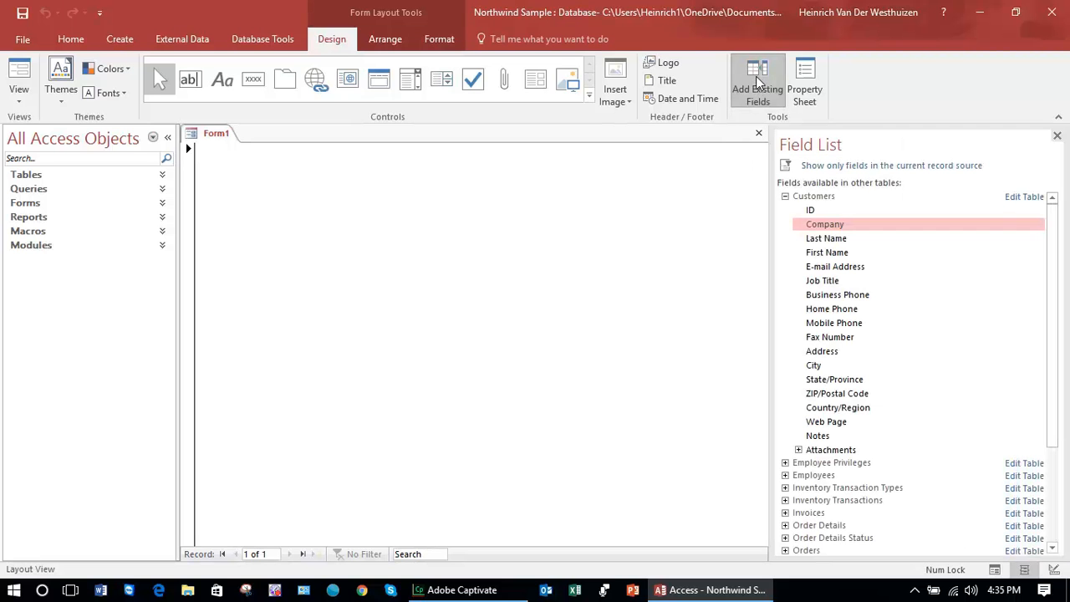
pyautogui.click(1058, 138)
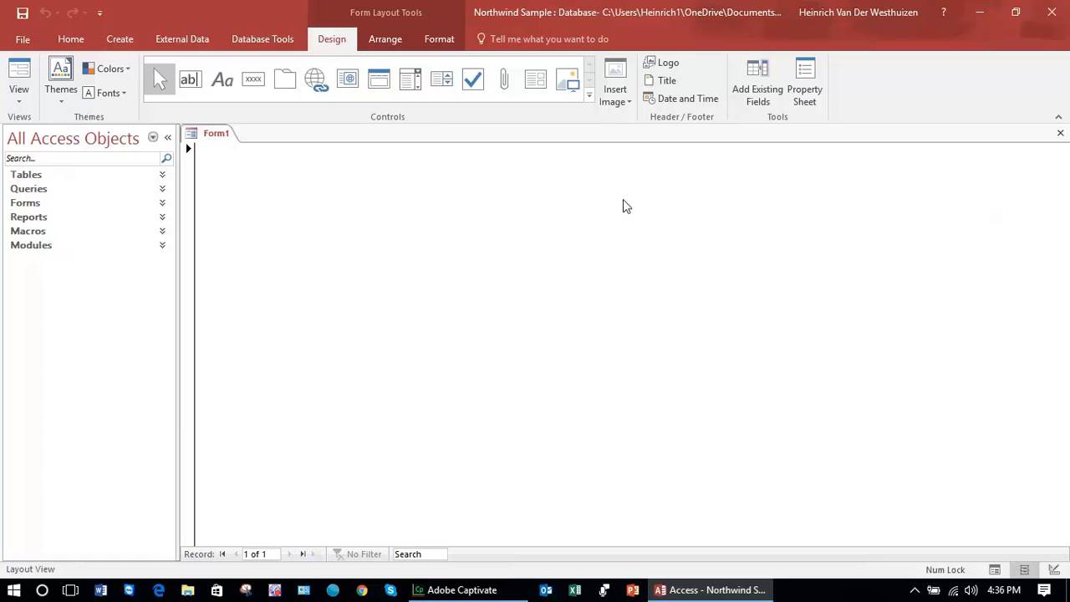
pyautogui.click(766, 89)
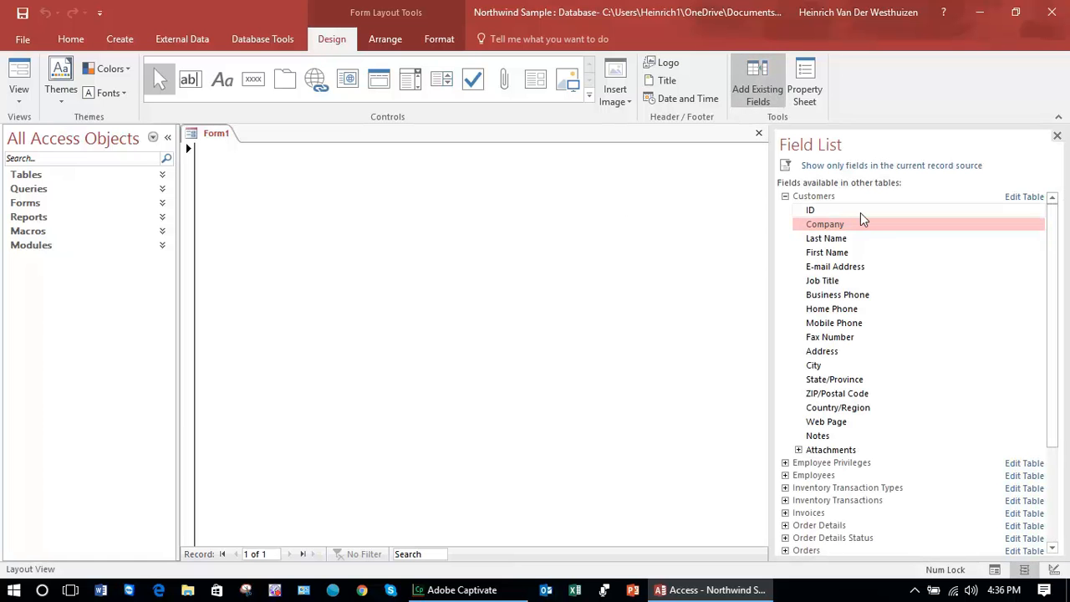
# Look through the fields of the Employee Privileges, Employees and Inventory Transaction Types tables in the field list
pyautogui.click(785, 197)
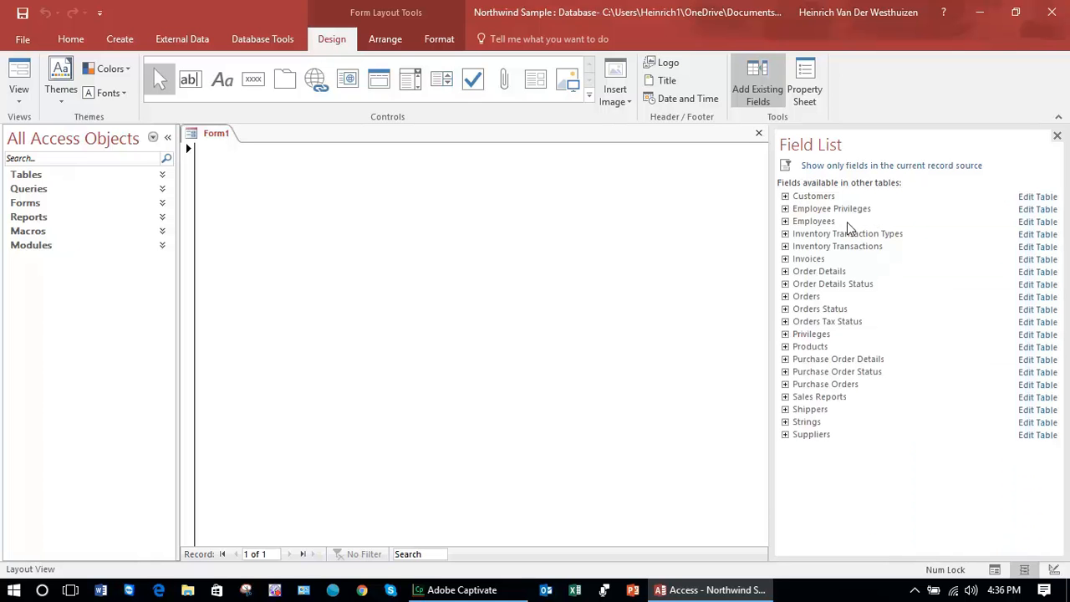
pyautogui.click(786, 210)
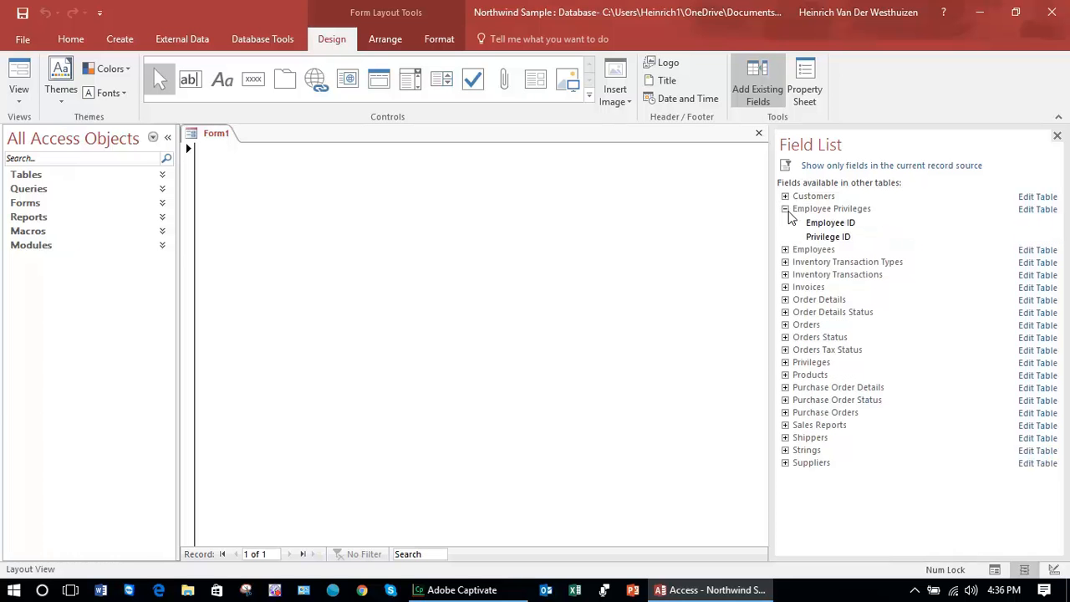
pyautogui.click(786, 210)
pyautogui.click(786, 223)
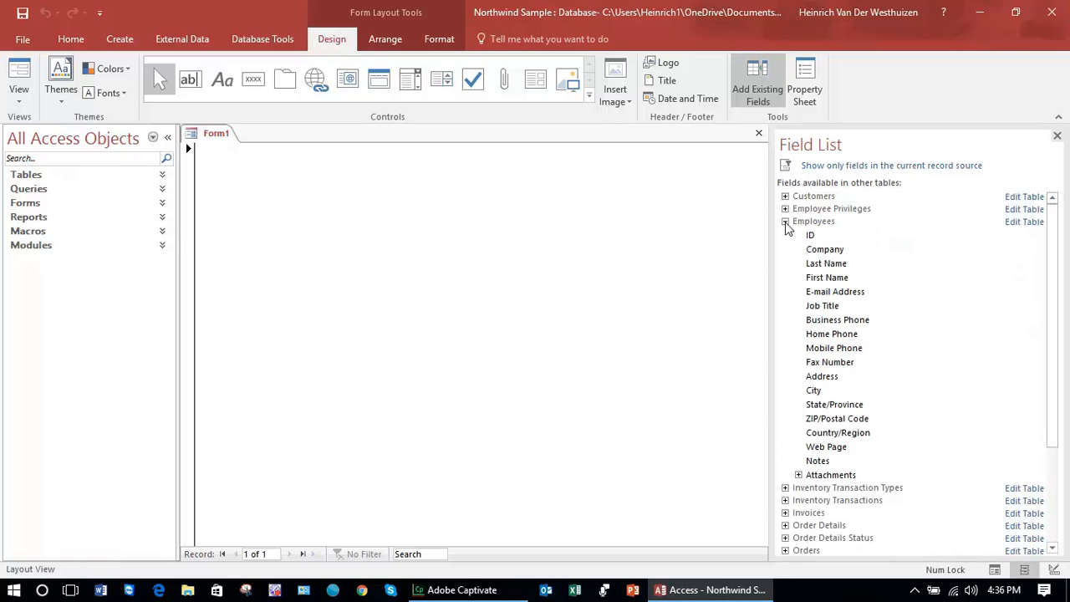
pyautogui.click(786, 222)
pyautogui.click(786, 234)
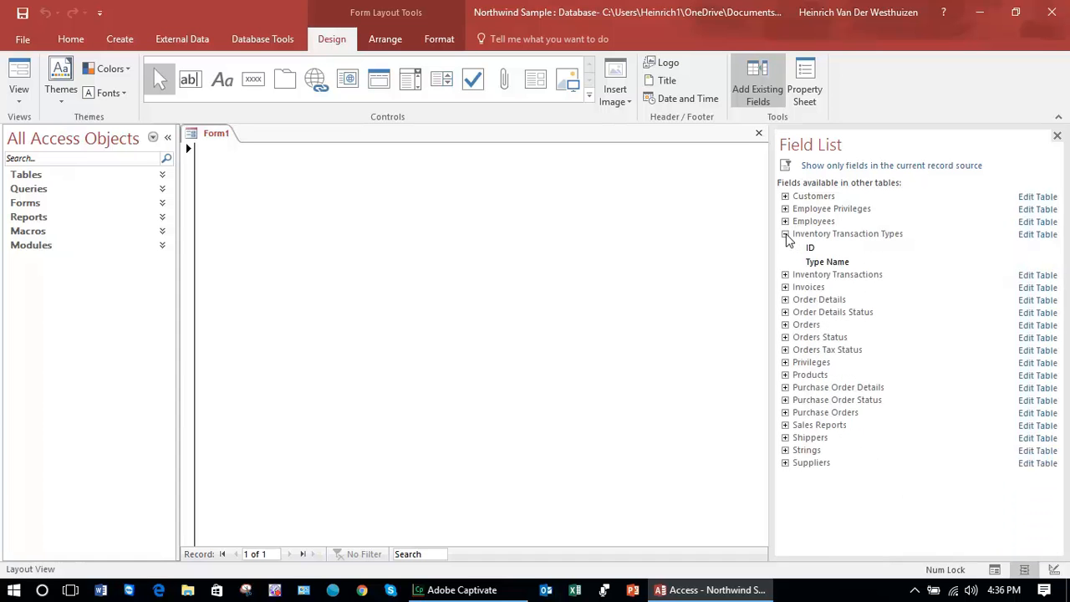
pyautogui.click(786, 235)
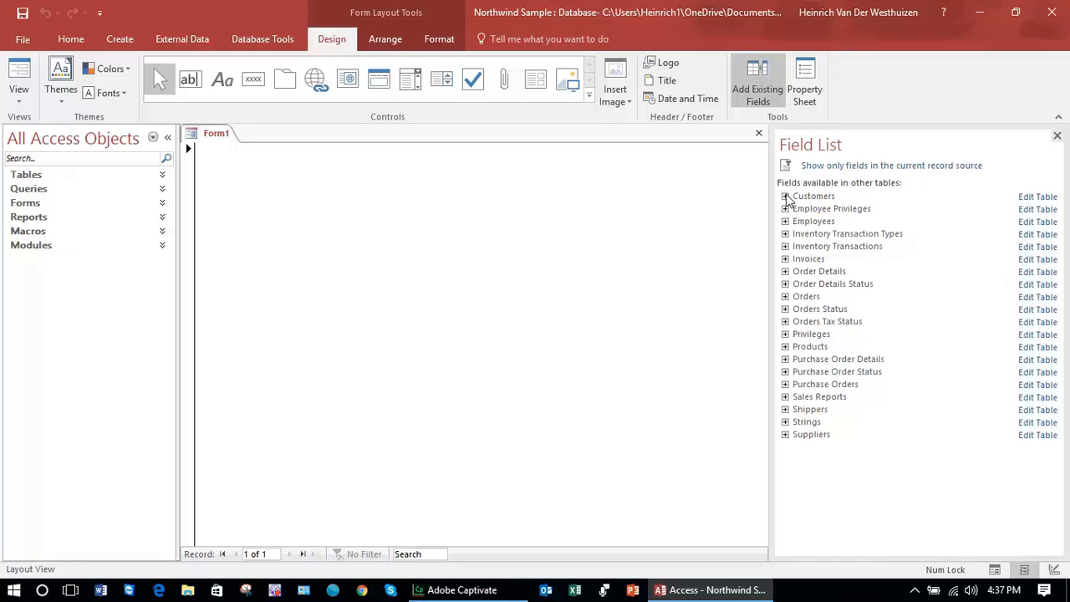
# Add the Company field from the Customers table to the blank form
pyautogui.click(785, 197)
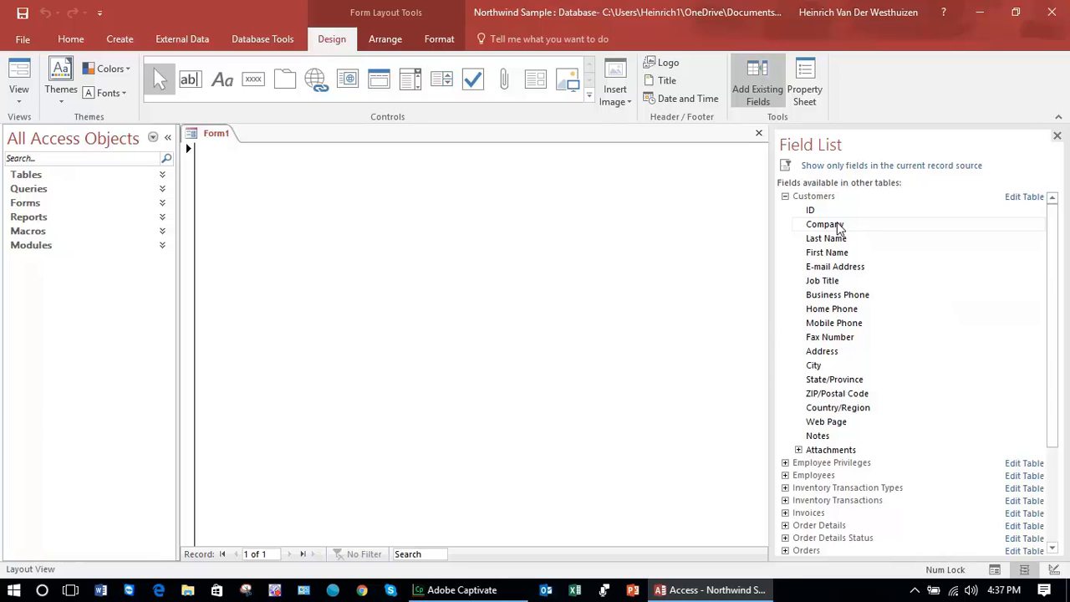
pyautogui.moveTo(837, 228); pyautogui.dragTo(351, 184)
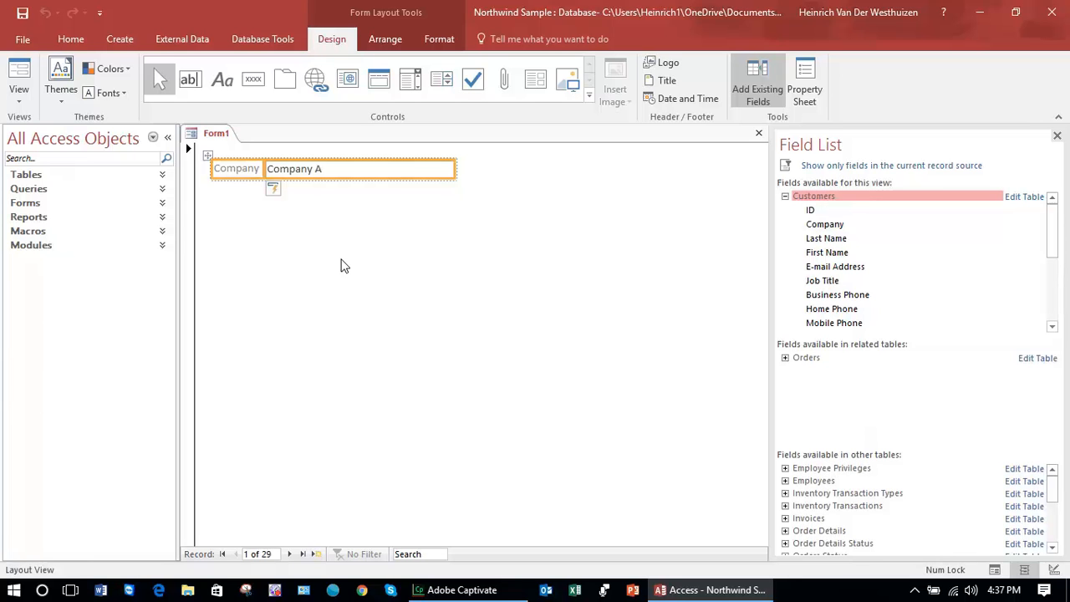
pyautogui.click(378, 173)
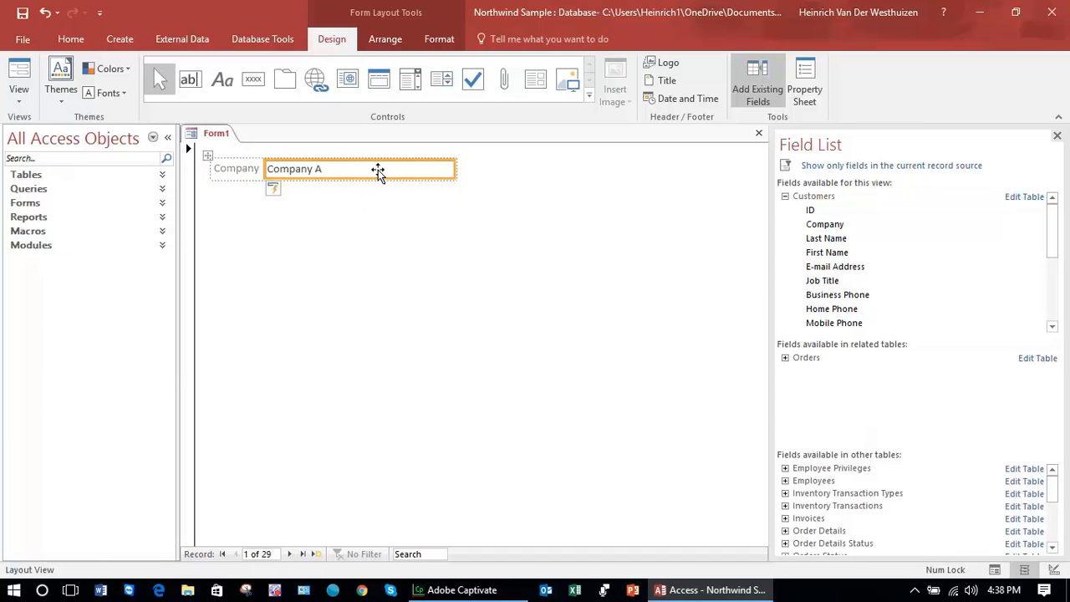
pyautogui.click(237, 172)
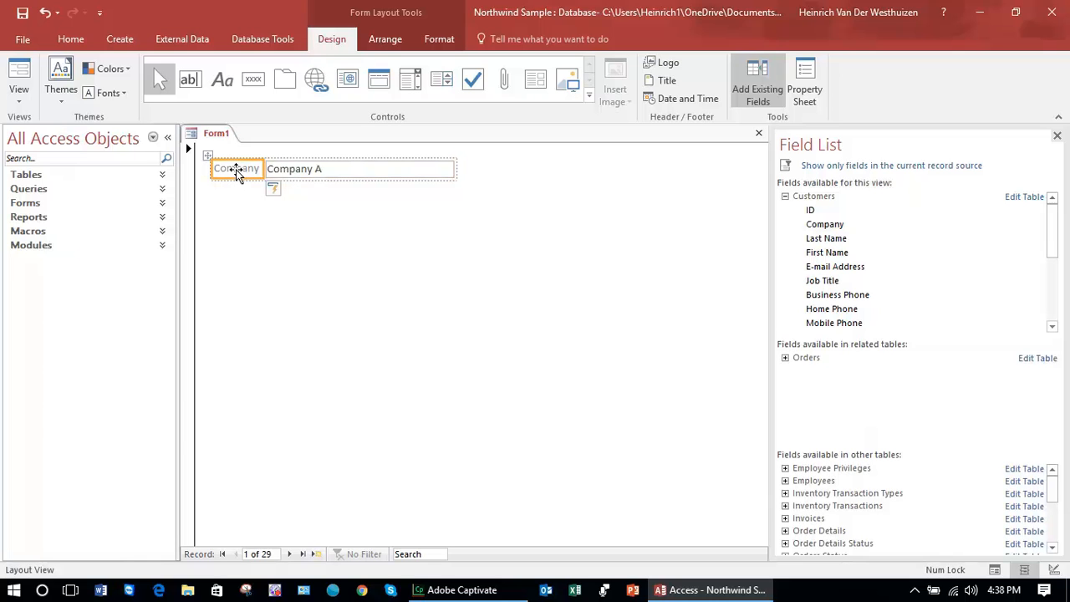
# Change the Company field's label text to "Company Name"
pyautogui.rightClick(236, 171)
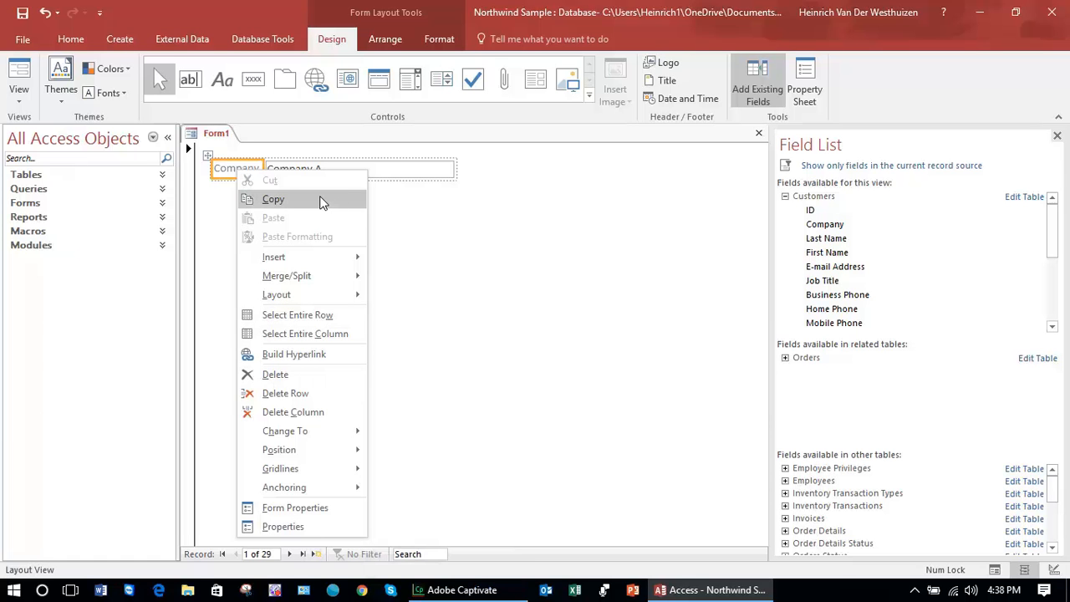
pyautogui.click(410, 217)
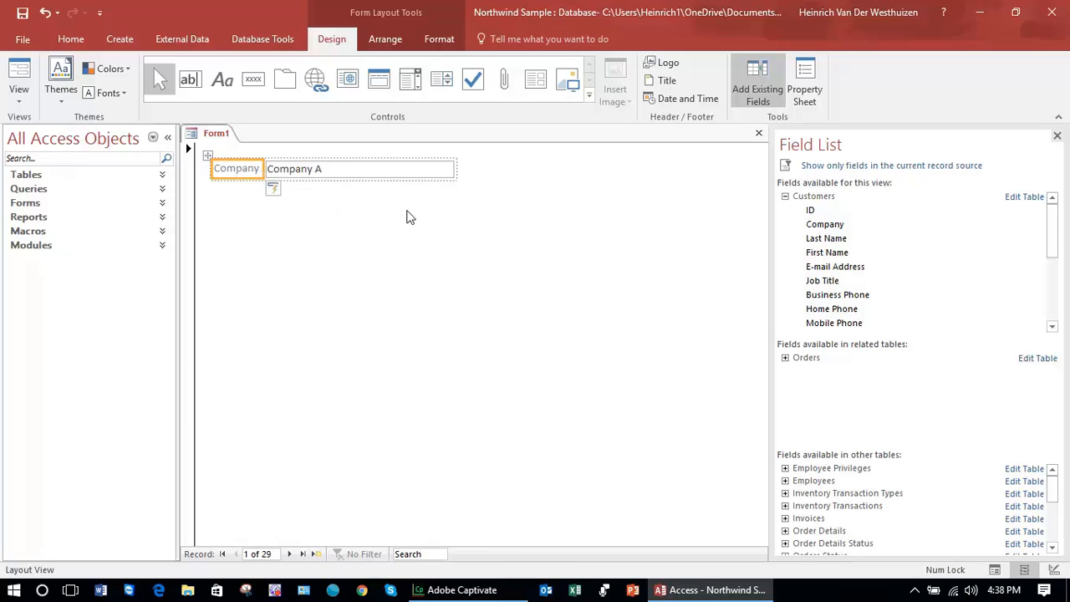
pyautogui.click(237, 170)
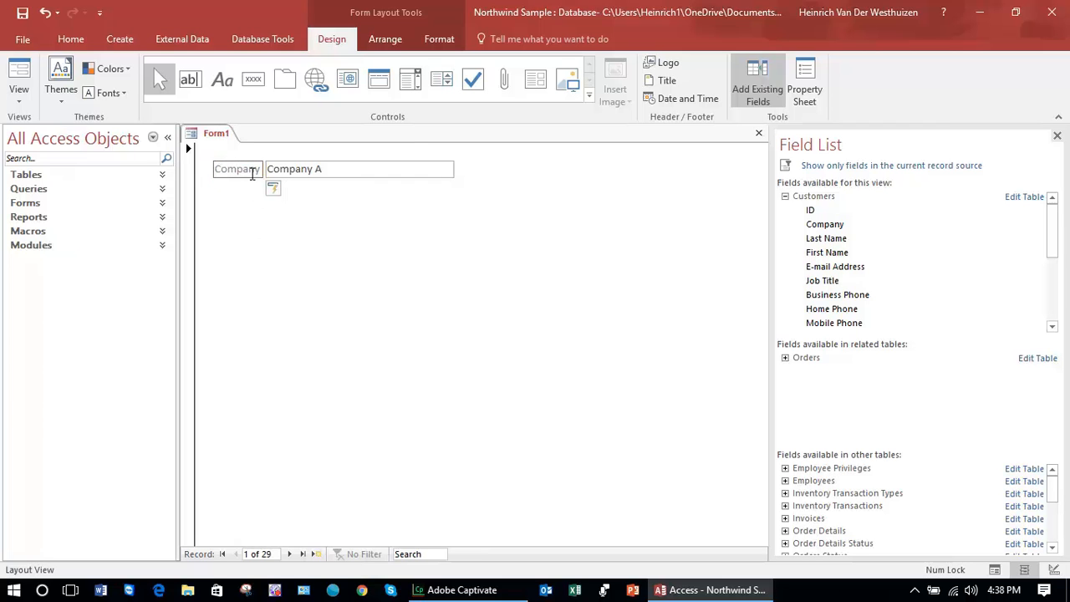
pyautogui.moveTo(260, 169); pyautogui.dragTo(214, 168)
pyautogui.click(235, 229)
pyautogui.click(227, 169)
pyautogui.click(242, 171)
pyautogui.press('Right')
pyautogui.press('Right')
pyautogui.press('Right')
pyautogui.press('BackSpace')
pyautogui.press('BackSpace')
pyautogui.press('BackSpace')
pyautogui.press('BackSpace')
pyautogui.press('BackSpace')
pyautogui.press('BackSpace')
pyautogui.press('BackSpace')
pyautogui.write('Company Name')
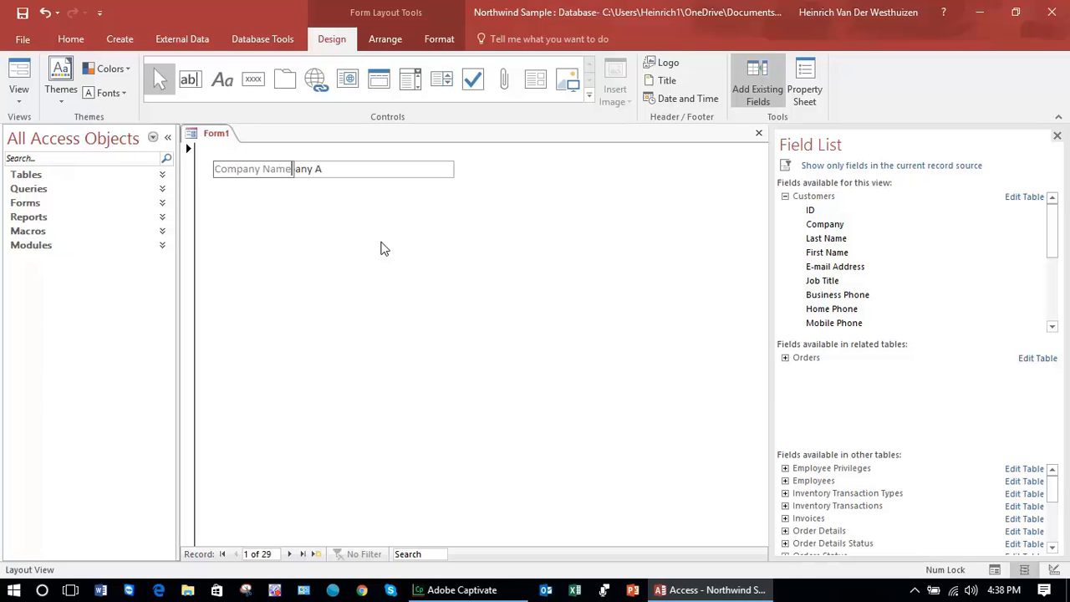
pyautogui.click(380, 248)
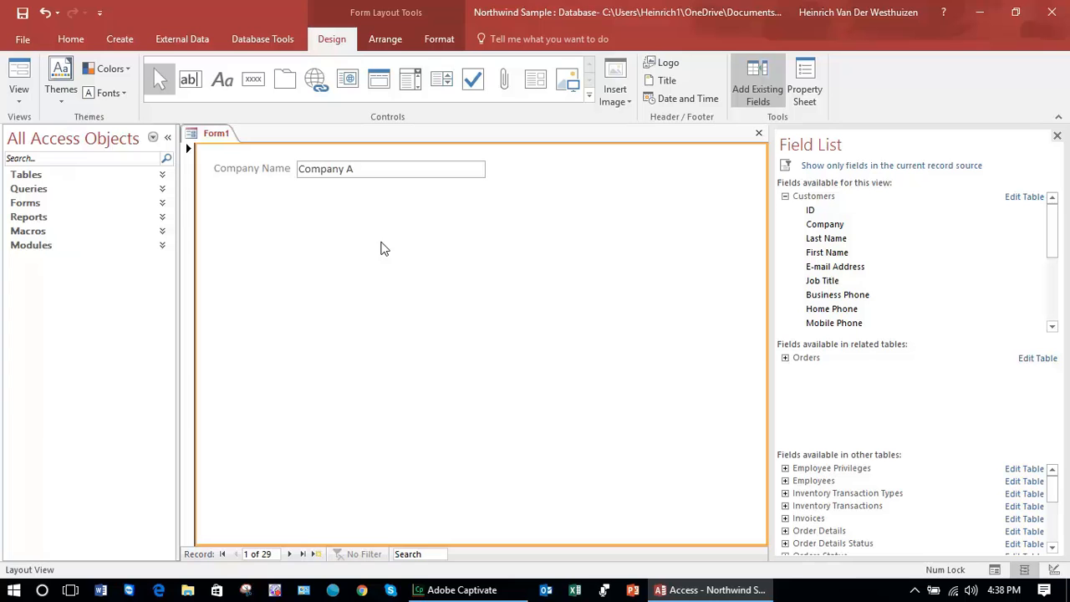
# Examine the format, data, event and other properties of the Company text box, and close its property sheet
pyautogui.click(370, 169)
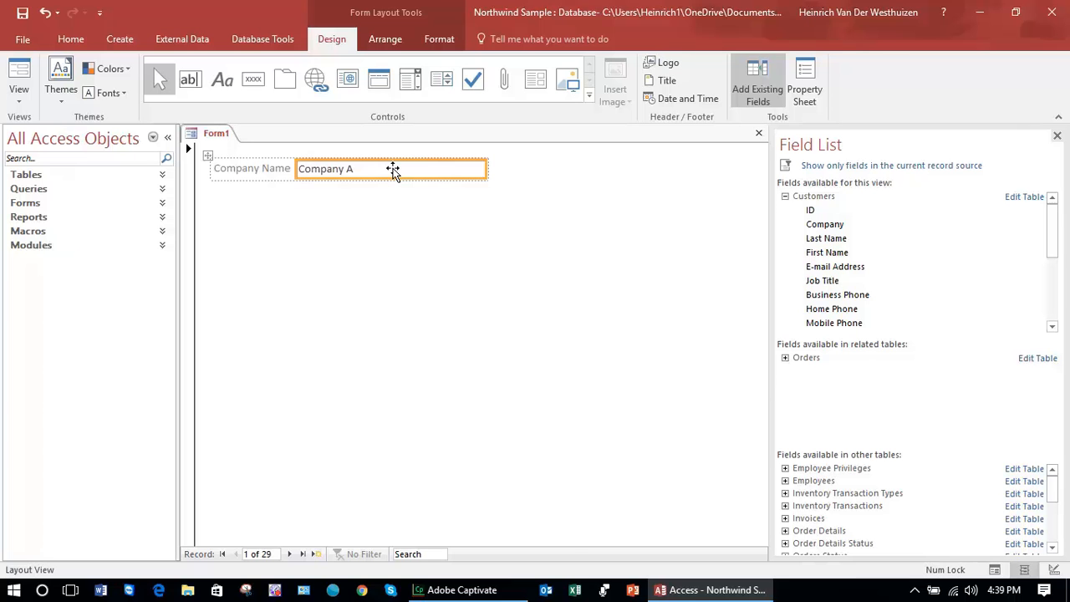
pyautogui.rightClick(393, 170)
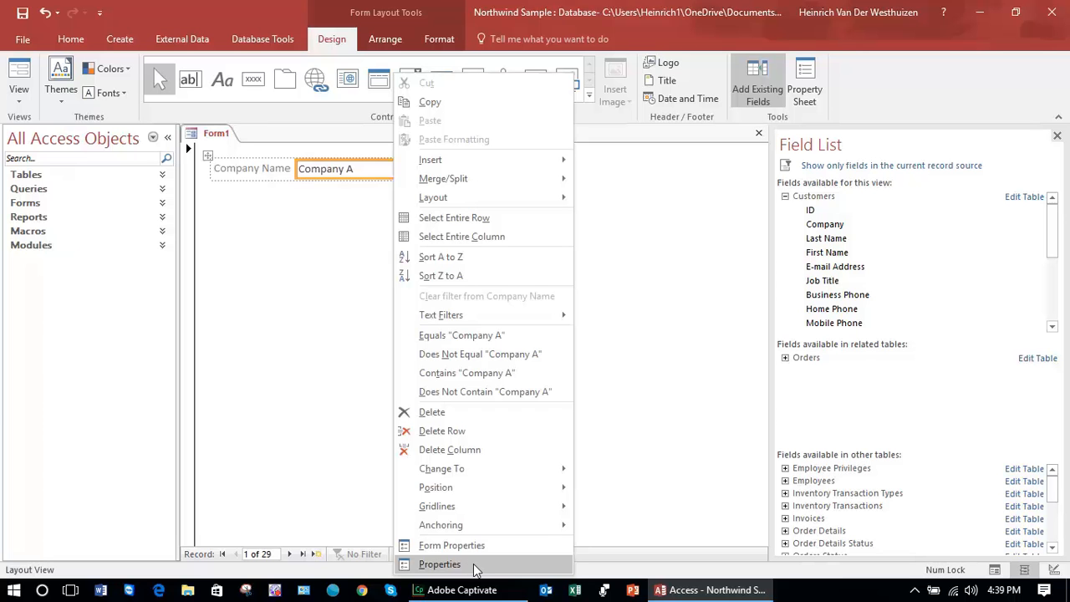
pyautogui.click(439, 564)
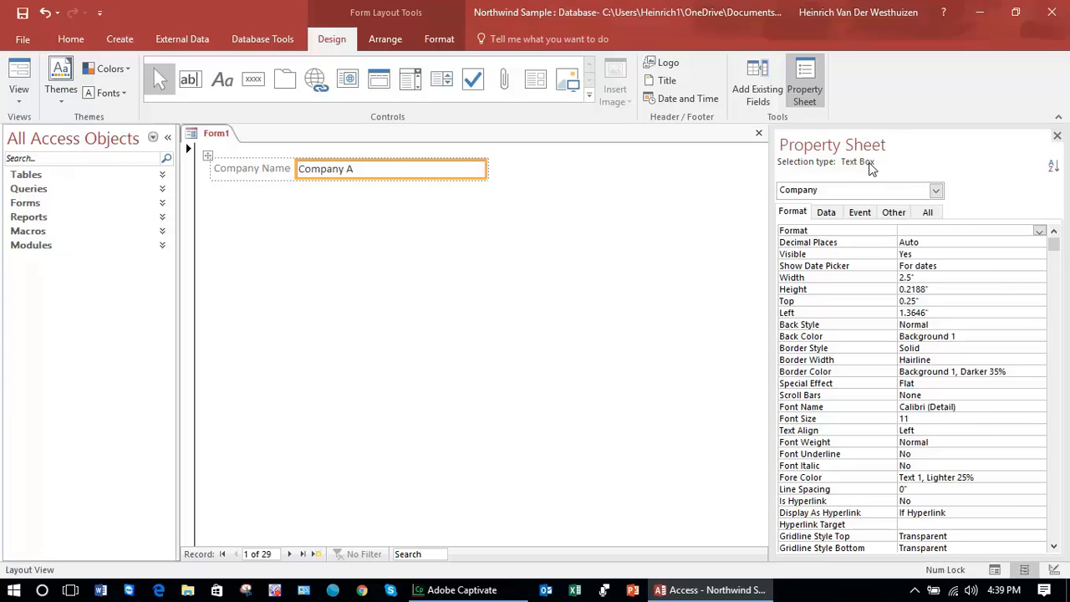
pyautogui.click(1060, 288)
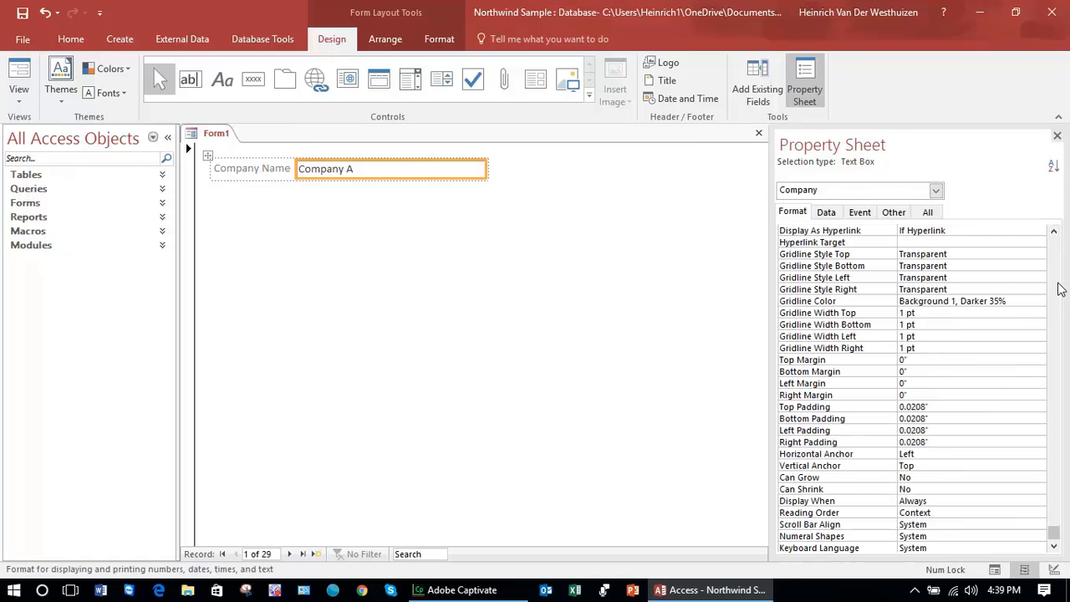
pyautogui.moveTo(1053, 533); pyautogui.dragTo(1059, 251)
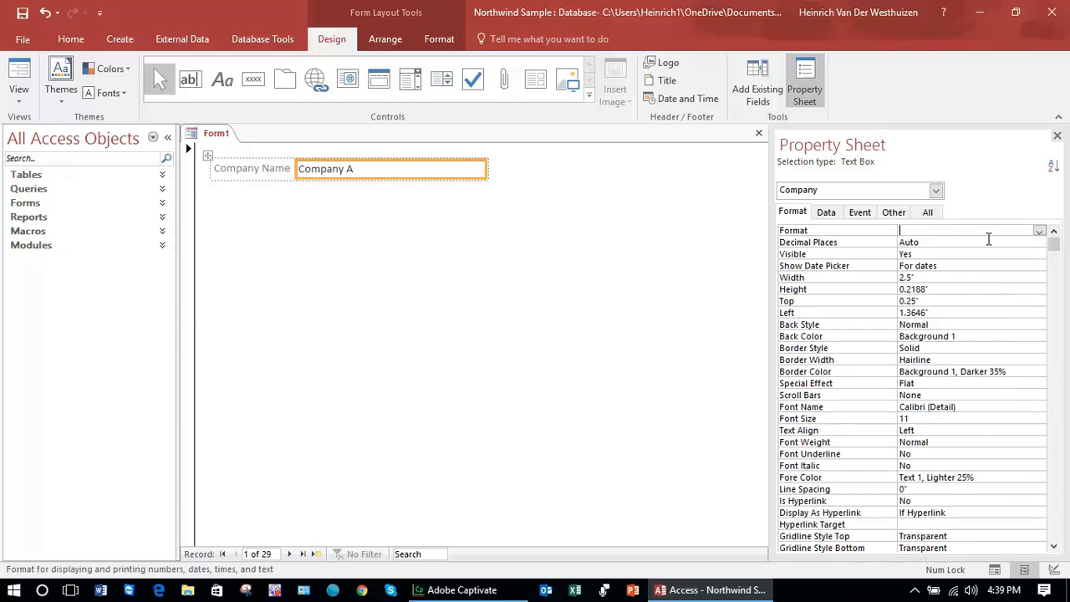
pyautogui.click(824, 214)
pyautogui.click(866, 214)
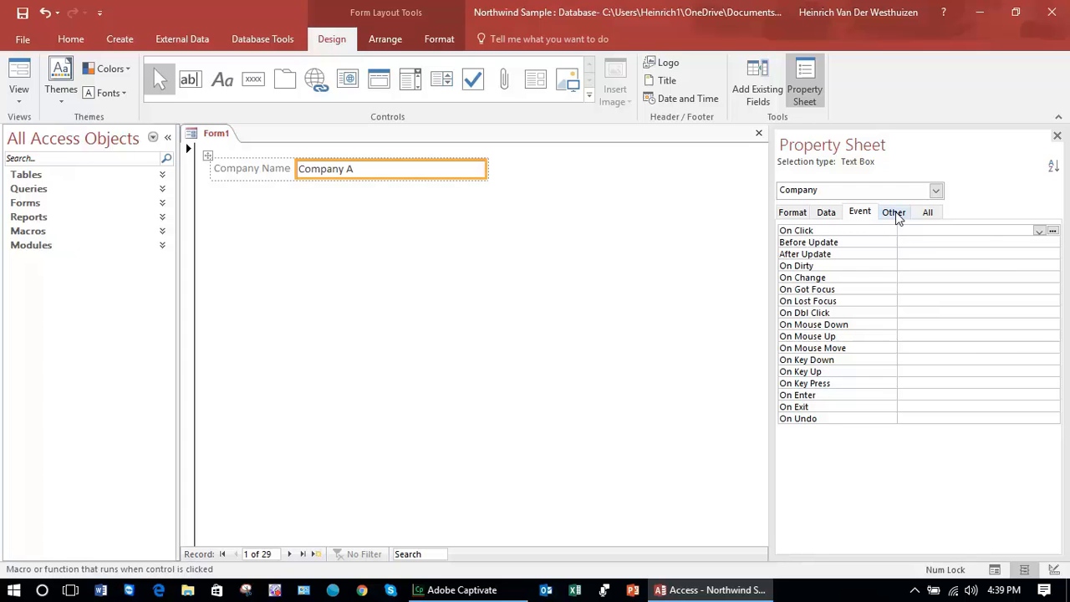
pyautogui.click(893, 213)
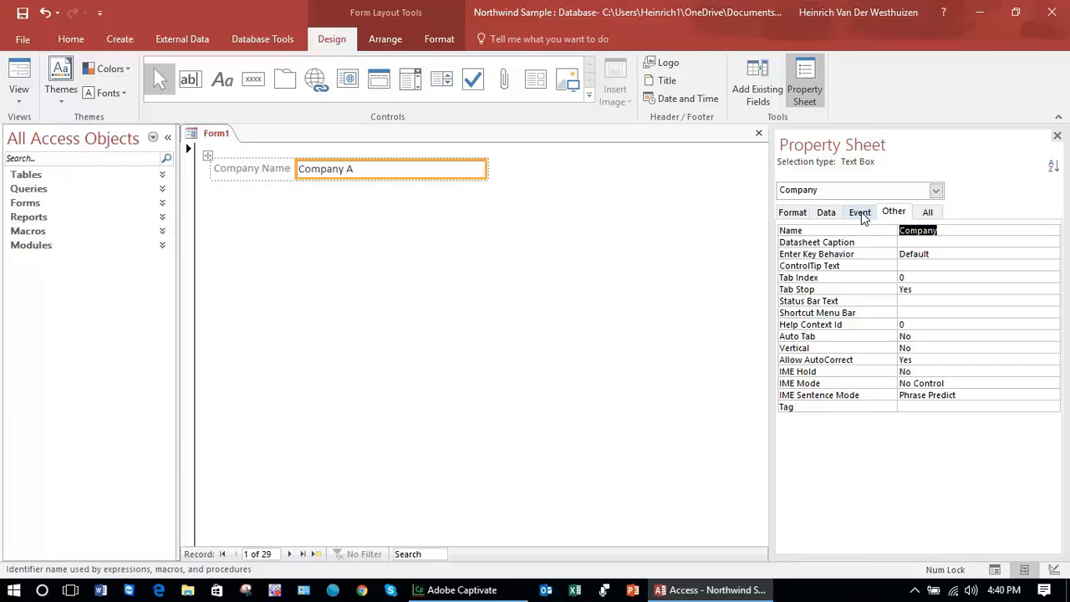
pyautogui.click(861, 213)
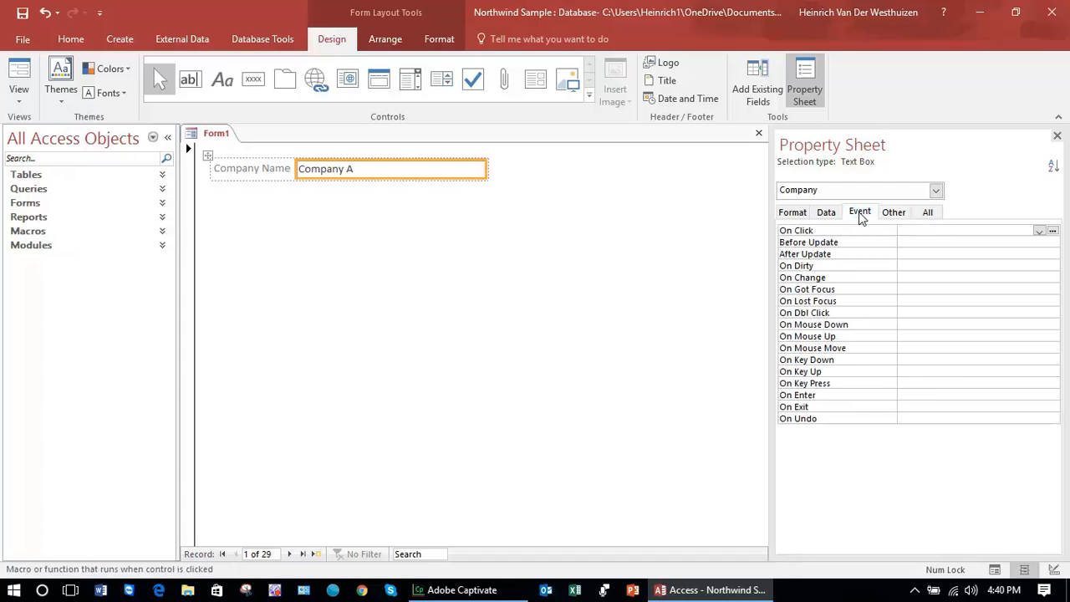
pyautogui.click(826, 213)
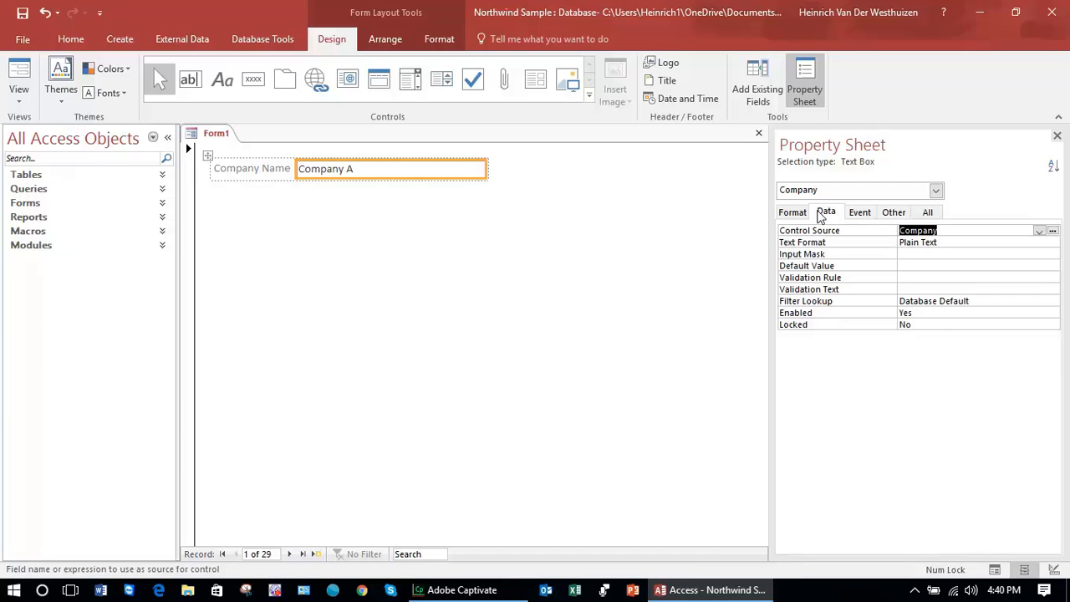
pyautogui.click(794, 213)
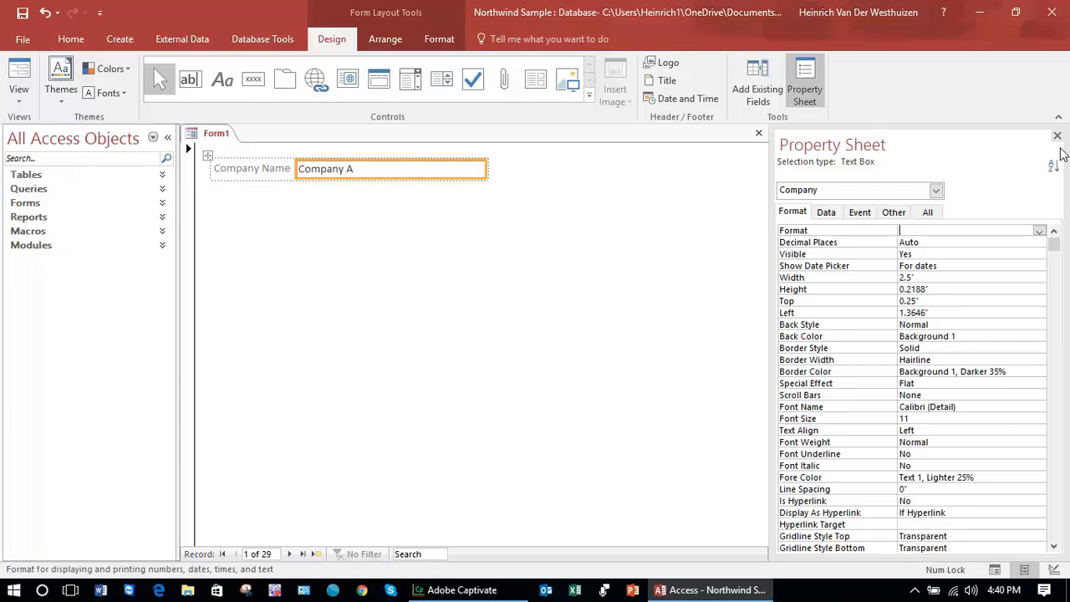
pyautogui.click(1057, 136)
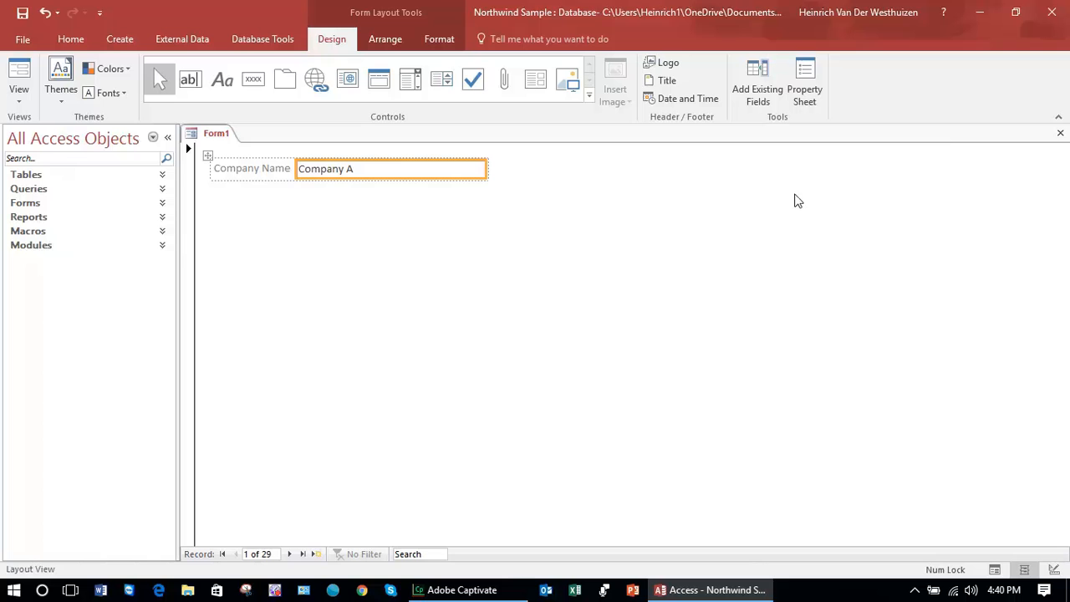
# Add the Last Name and First Name fields from the Customers table below the Company field
pyautogui.click(771, 87)
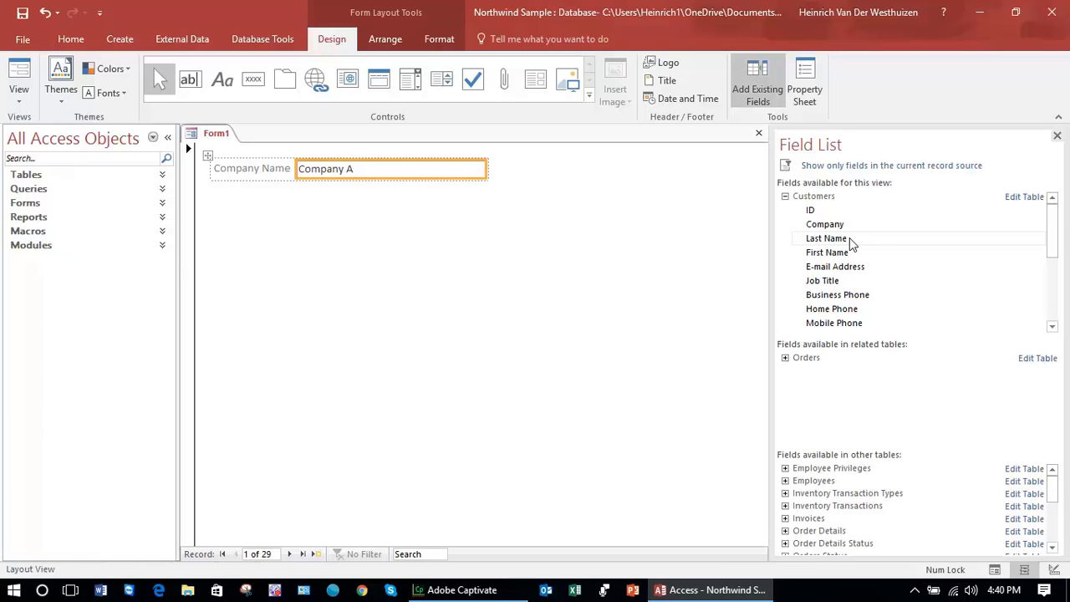
pyautogui.moveTo(846, 237); pyautogui.dragTo(316, 211)
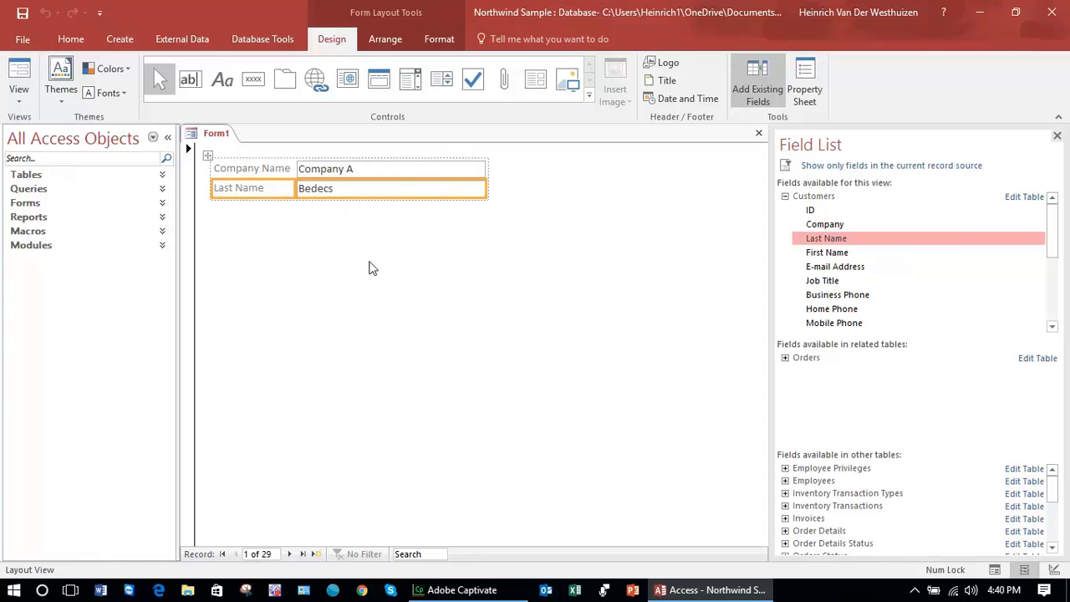
pyautogui.moveTo(837, 251); pyautogui.dragTo(350, 222)
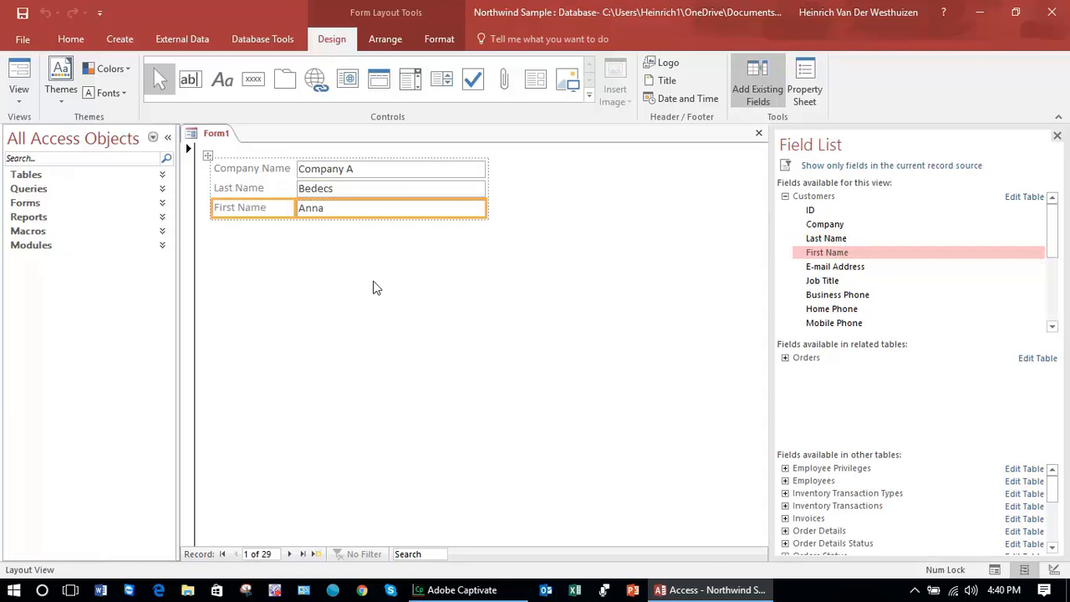
pyautogui.click(410, 287)
pyautogui.click(255, 192)
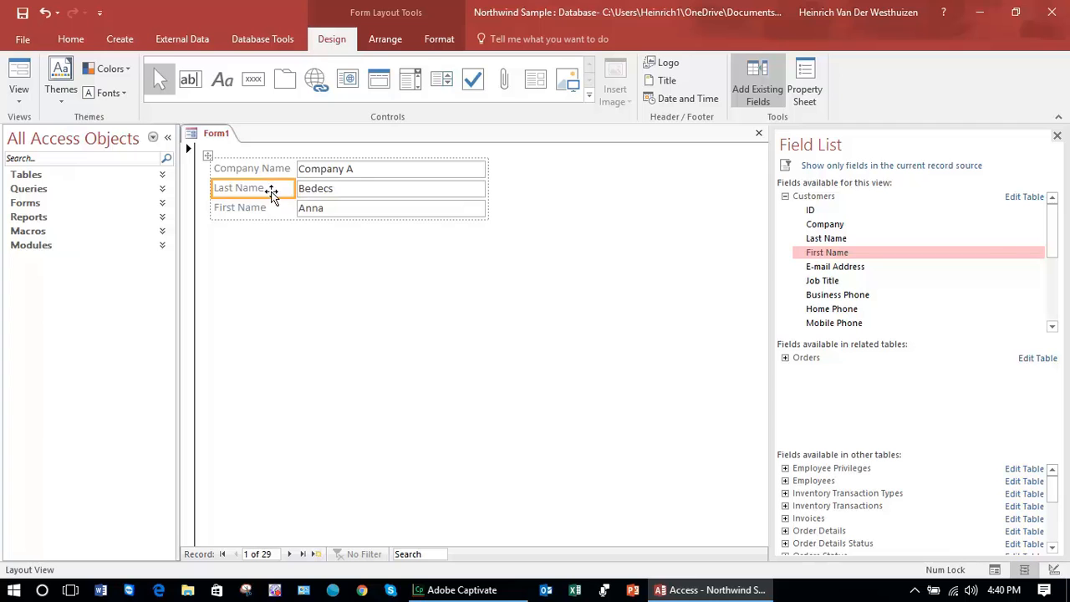
# Enlarge the whole field layout, widening the three text boxes and making the First Name row several times taller, and deselect it
pyautogui.click(338, 190)
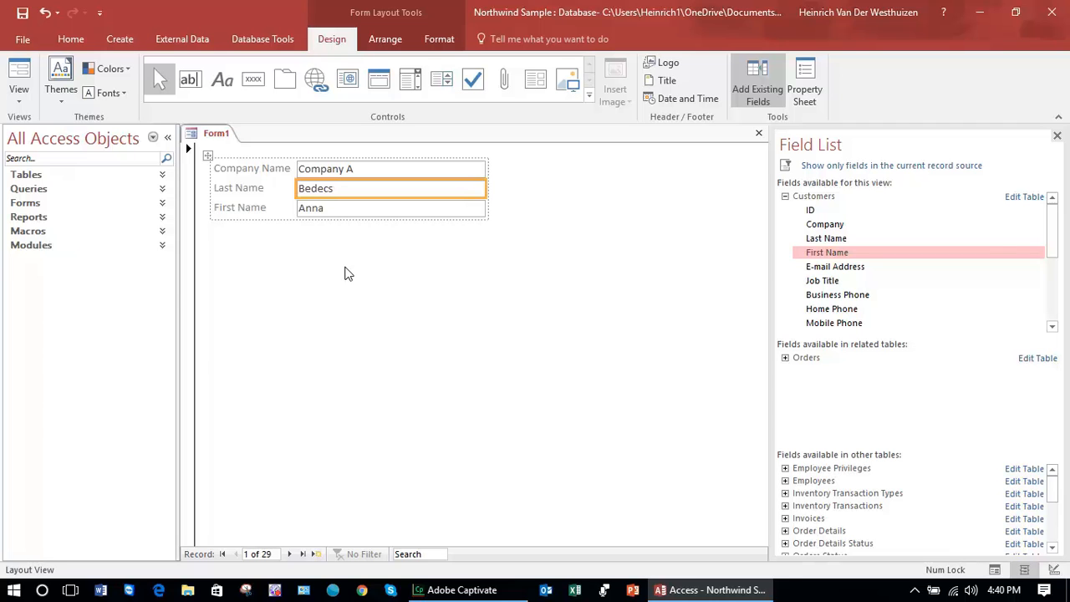
pyautogui.click(207, 157)
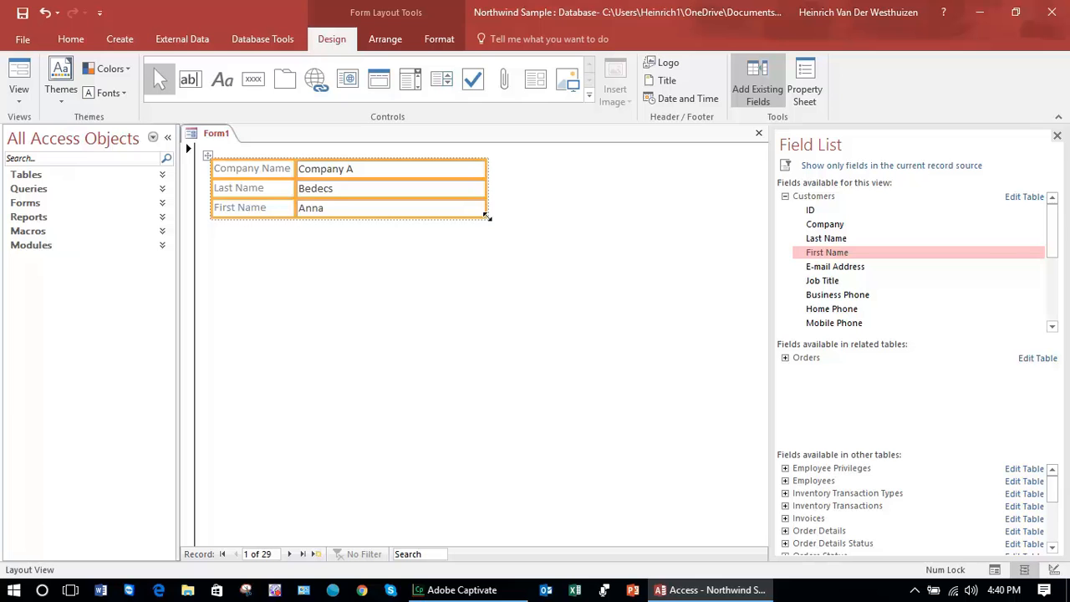
pyautogui.moveTo(500, 244); pyautogui.dragTo(570, 292)
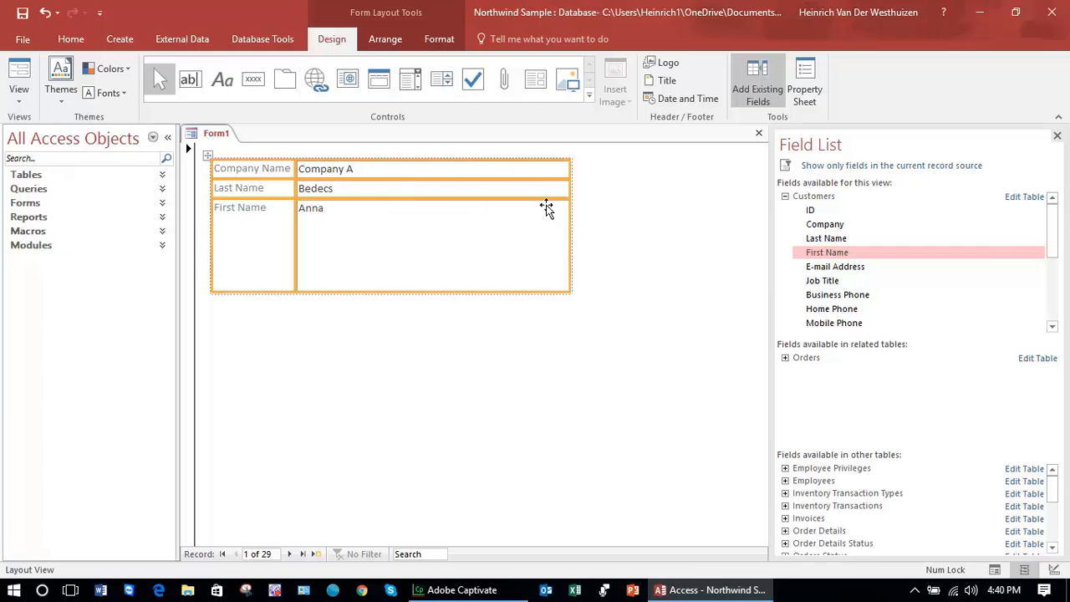
pyautogui.click(592, 222)
pyautogui.click(347, 194)
pyautogui.click(266, 188)
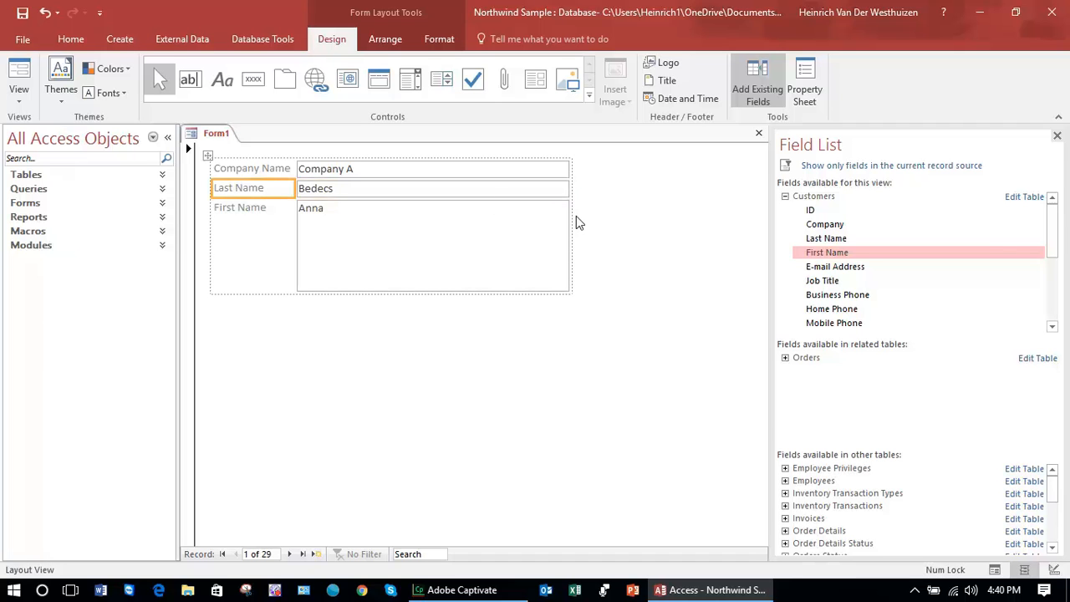
pyautogui.click(608, 284)
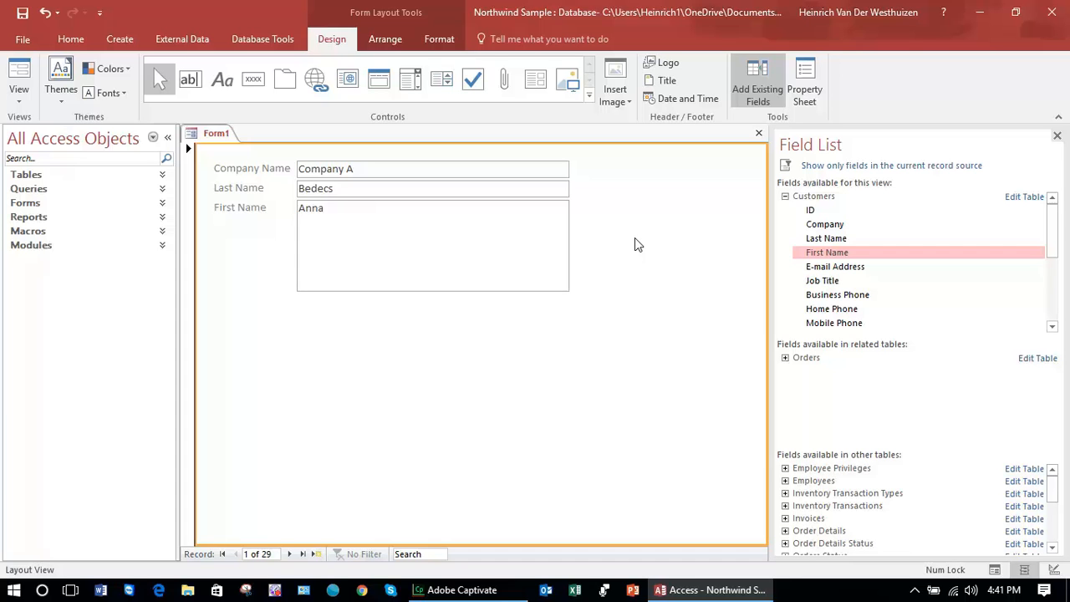
# Display the commands available for creating forms
pyautogui.click(118, 39)
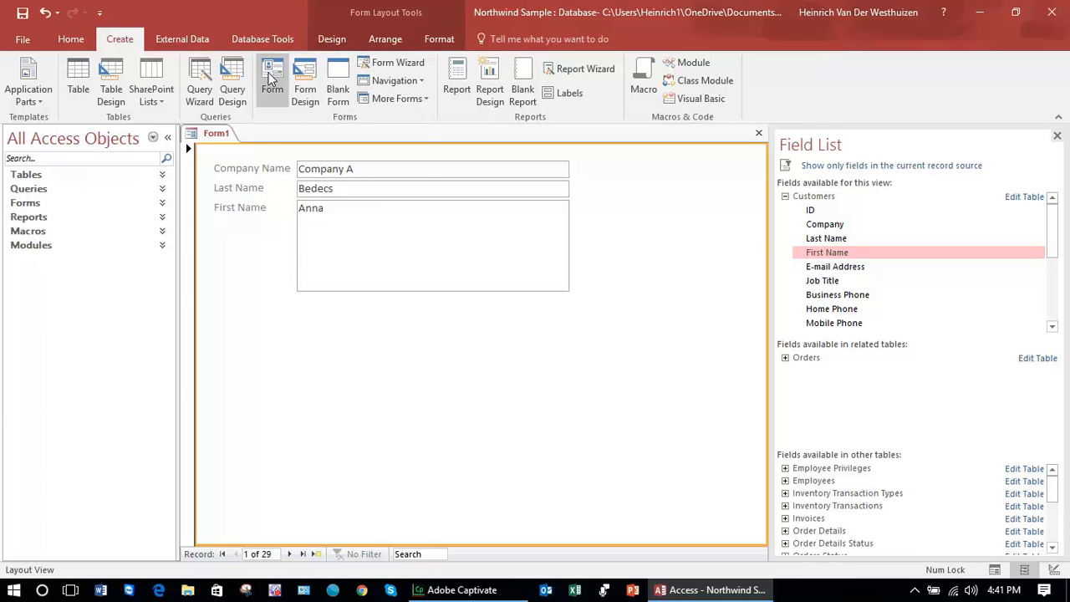